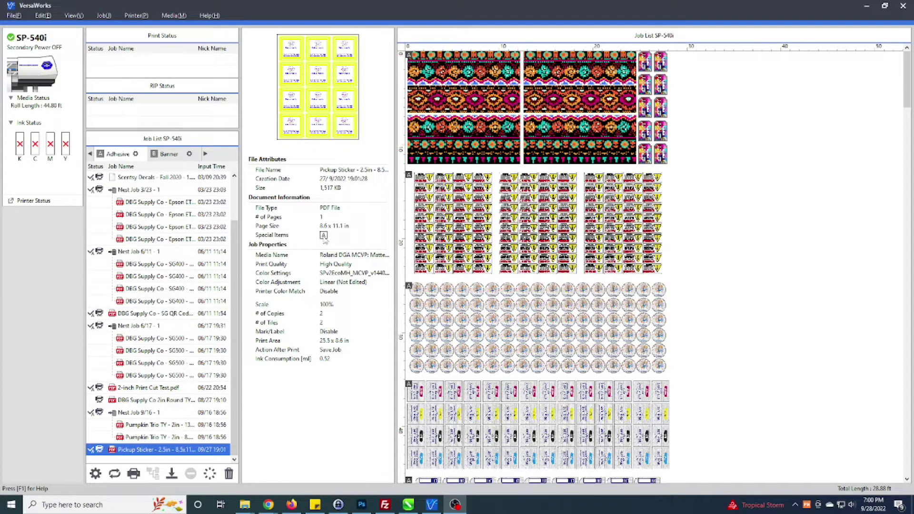
Minimize the VersaWorks print-job window to reveal the blank CorelDRAW document.
mouse_move(324, 240)
click(865, 8)
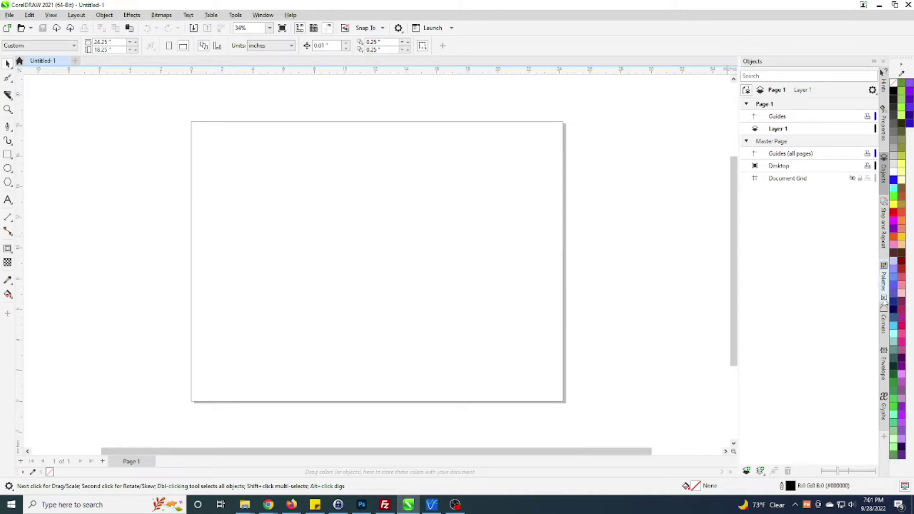
Open the Palettes docker from Window > Color Palettes, showing Document, RGB and two custom palettes.
click(884, 298)
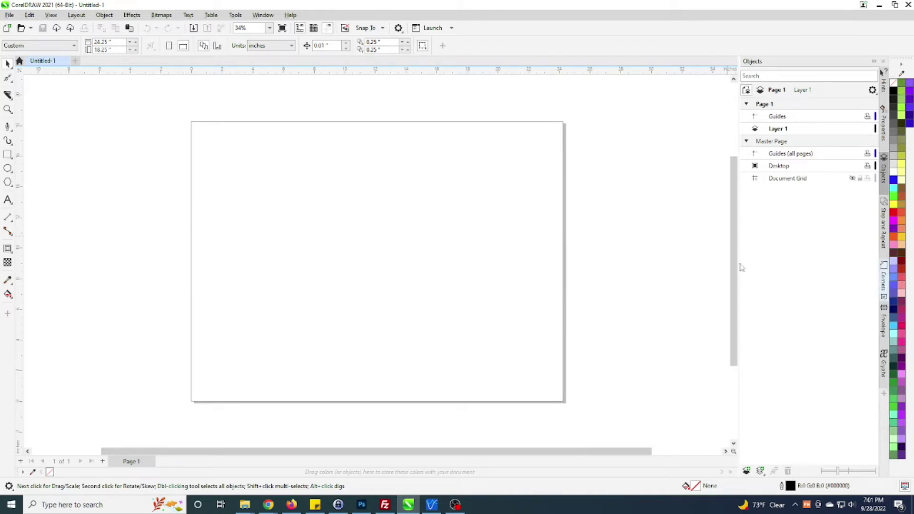
click(270, 16)
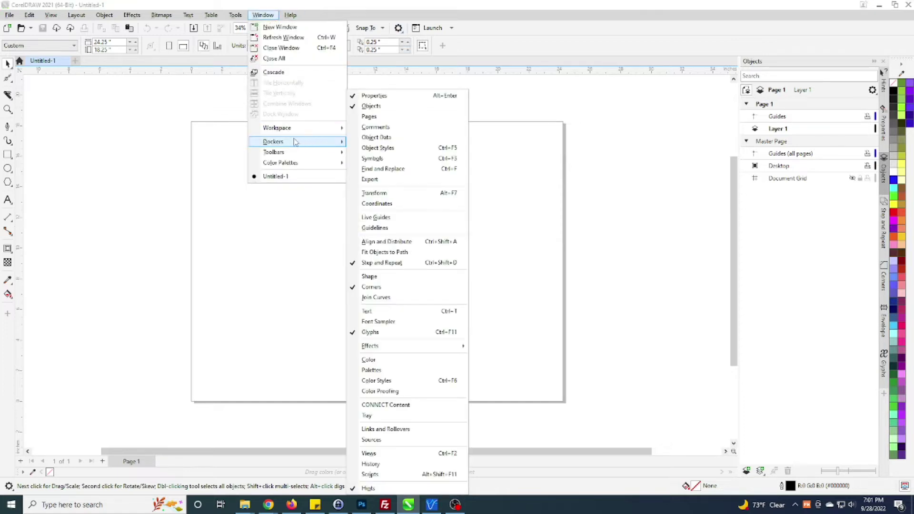
mouse_move(302, 164)
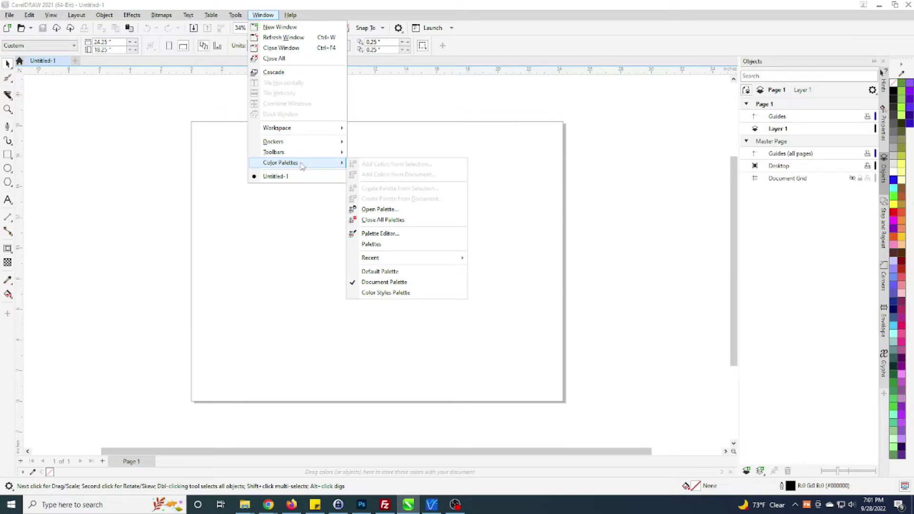
click(29, 15)
click(264, 15)
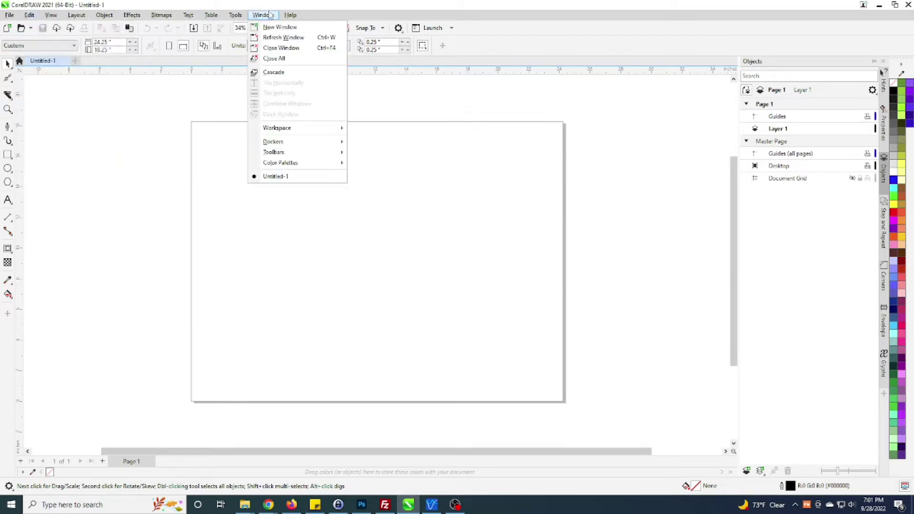
mouse_move(331, 164)
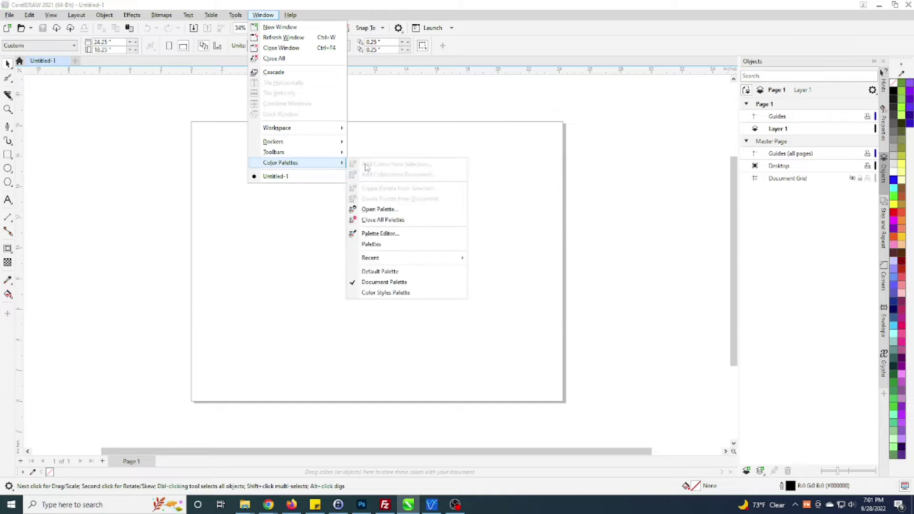
click(371, 244)
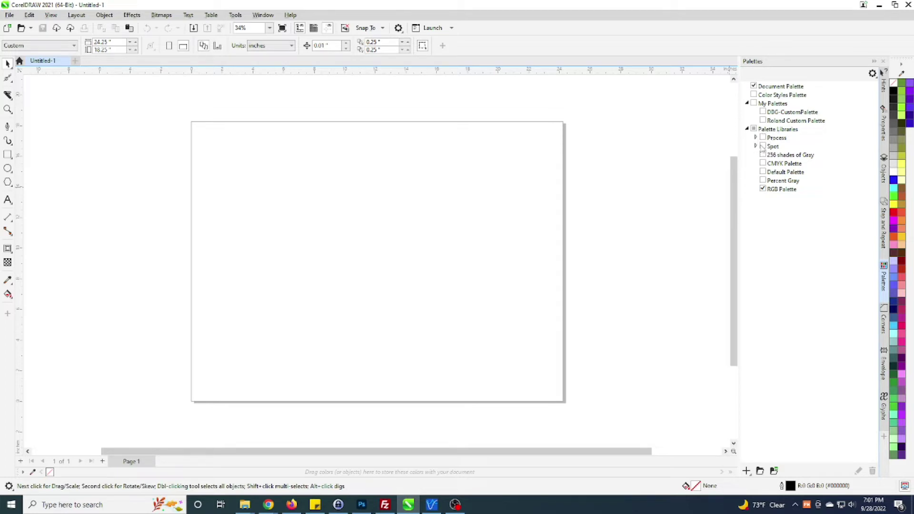
Enable the Roland VersaWorks palette under Spot > Roland, then try a swatch with nothing selected.
click(756, 146)
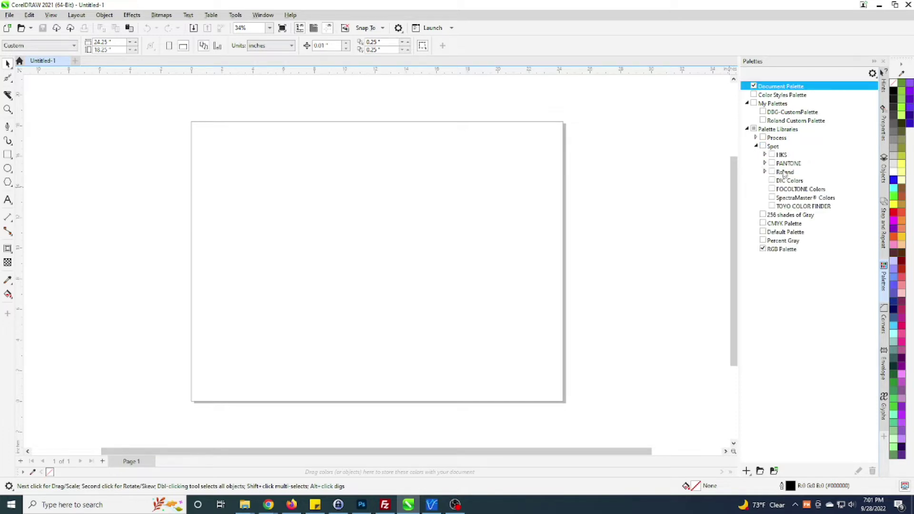
click(784, 172)
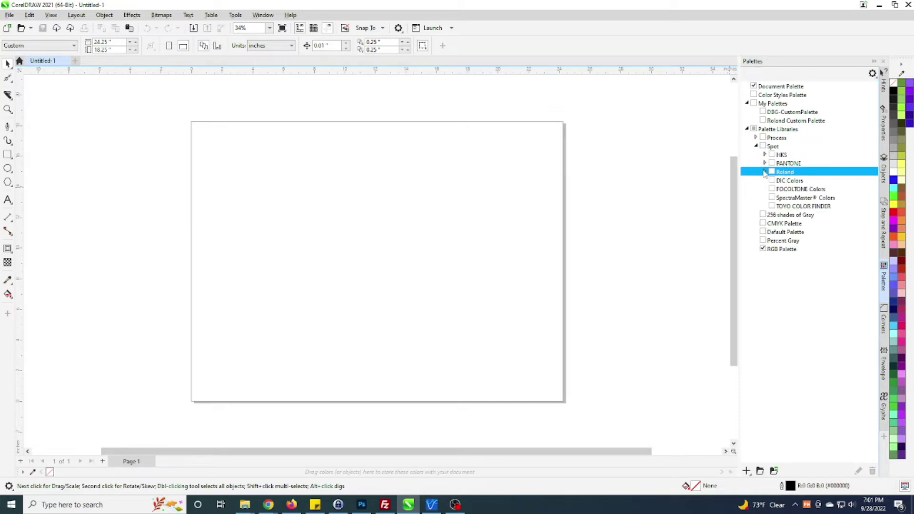
click(764, 172)
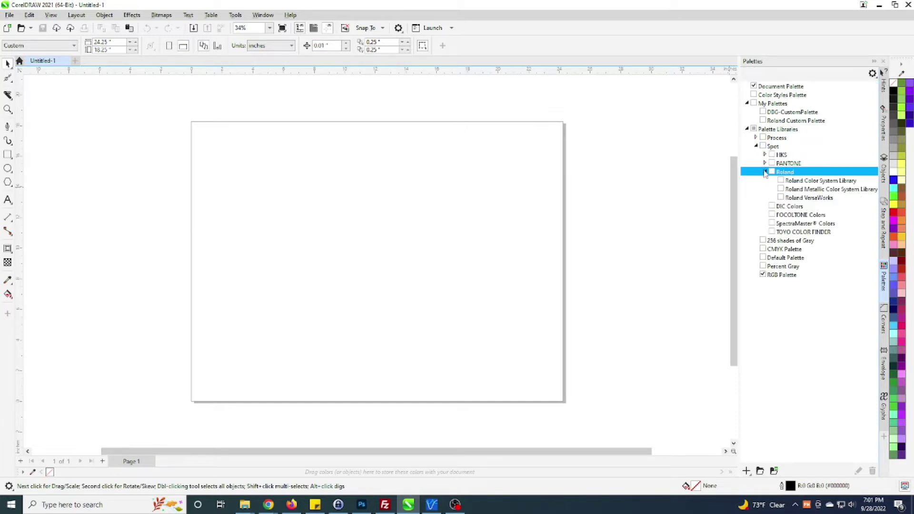
click(808, 198)
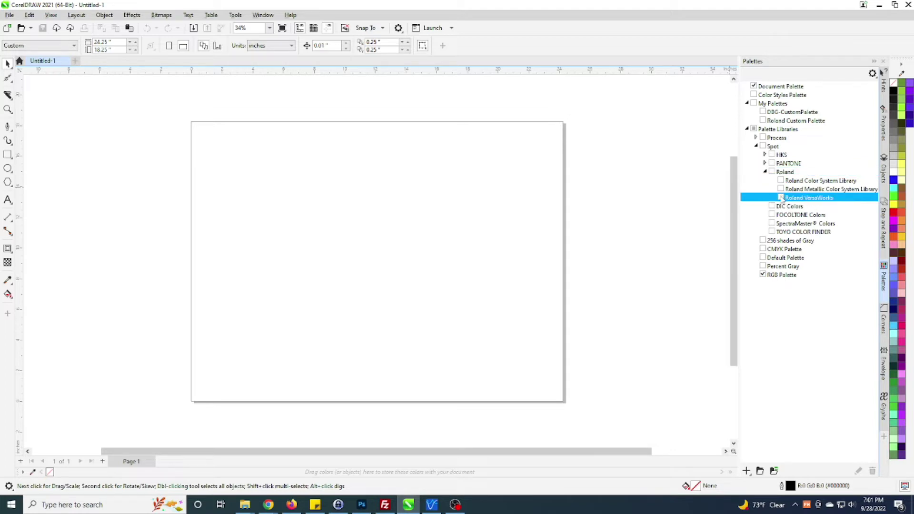
click(782, 198)
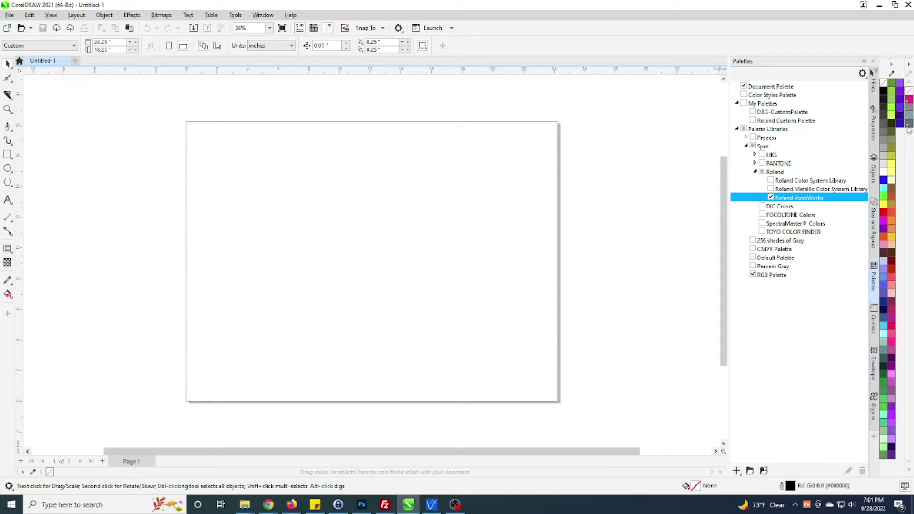
click(909, 99)
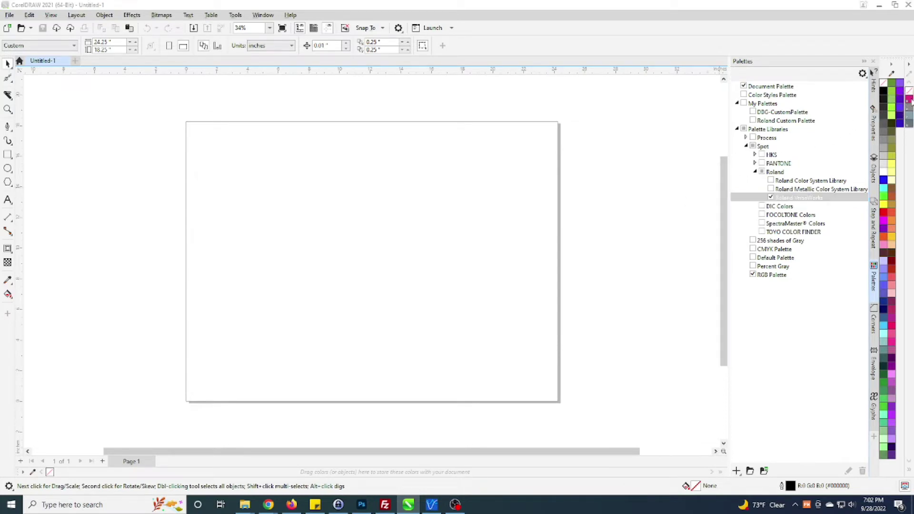
click(519, 310)
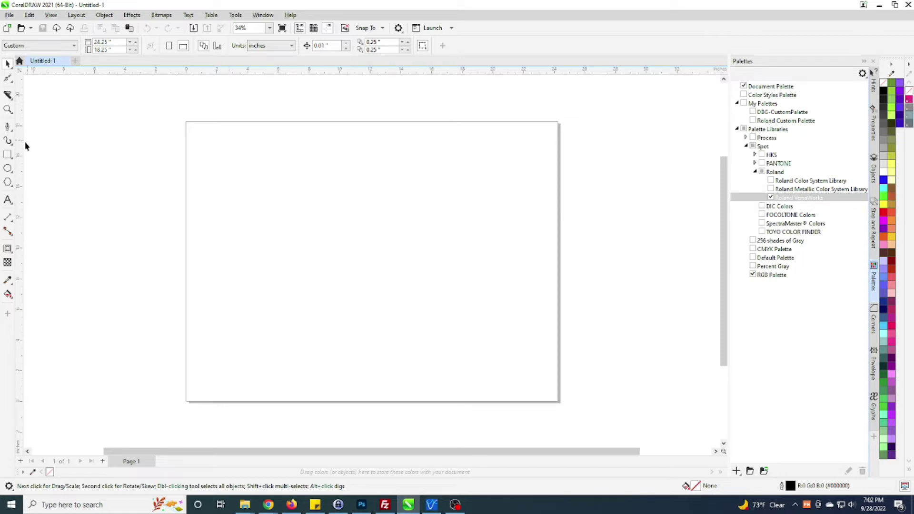
Draw a rectangle, outline it in CutContour, shift it toward the page centre, and deselect.
click(9, 155)
mouse_move(242, 184)
mouse_down()
mouse_move(262, 261)
mouse_move(395, 311)
mouse_up()
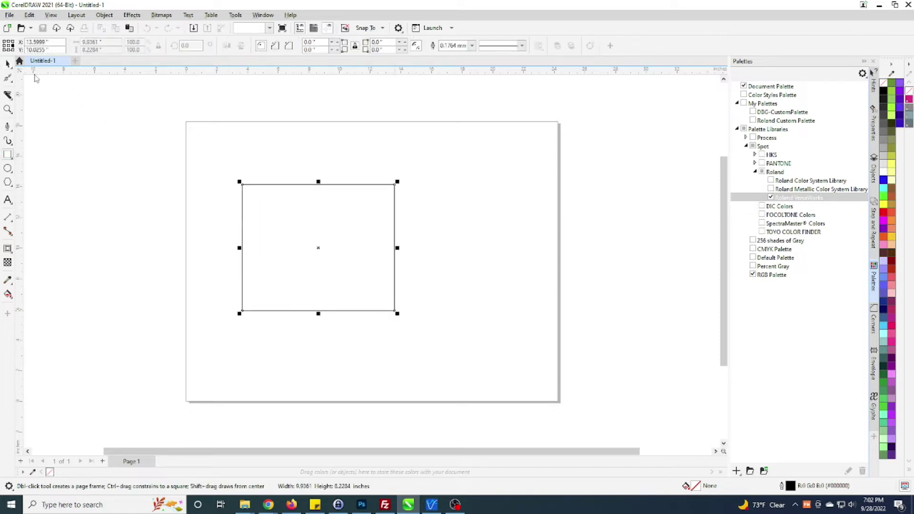
click(8, 63)
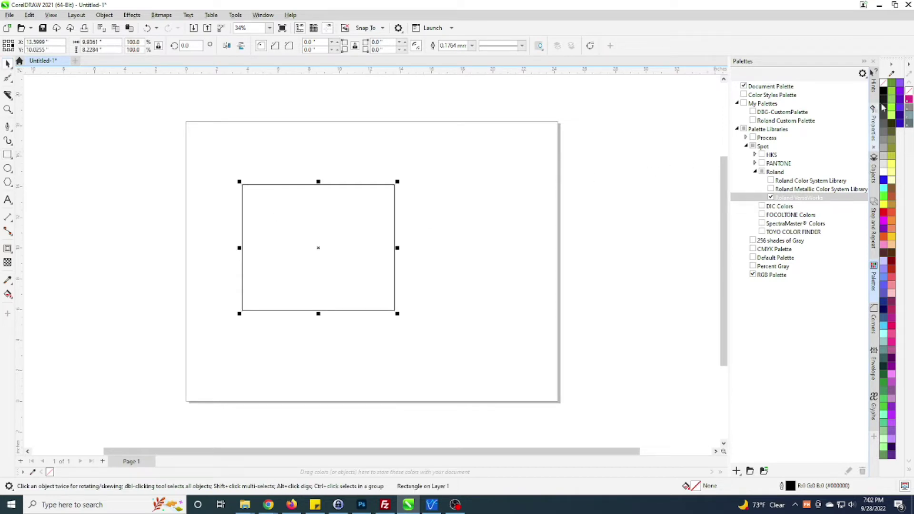
right_click(910, 101)
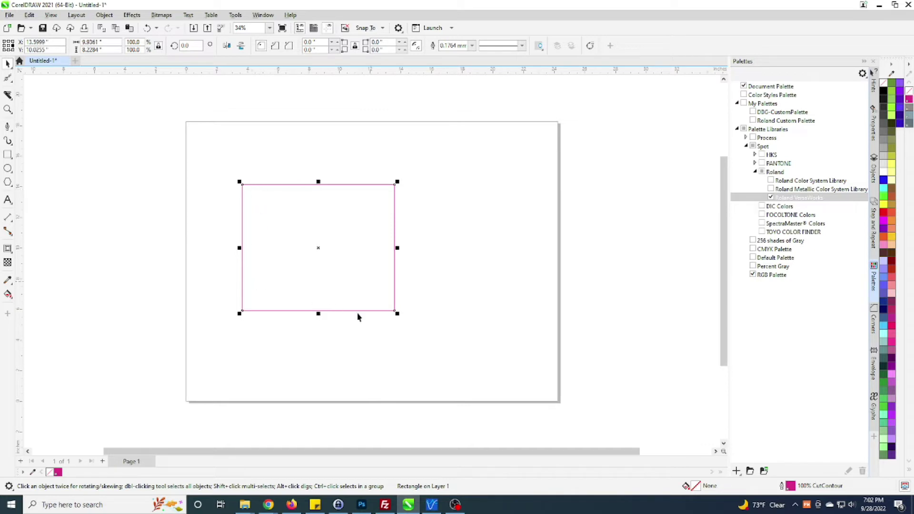
drag(364, 232, 407, 210)
click(481, 202)
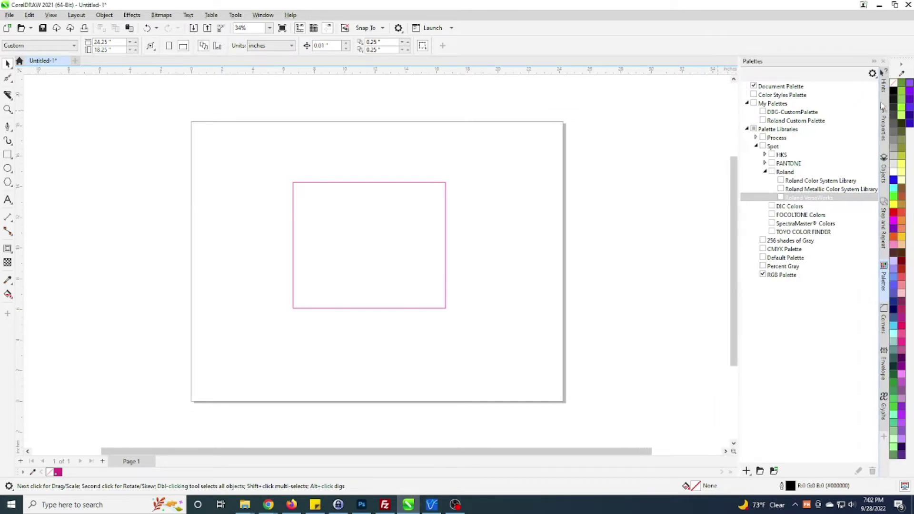
Load Roland Custom Palette.xml through Window > Color Palettes > Open Palette.
click(265, 15)
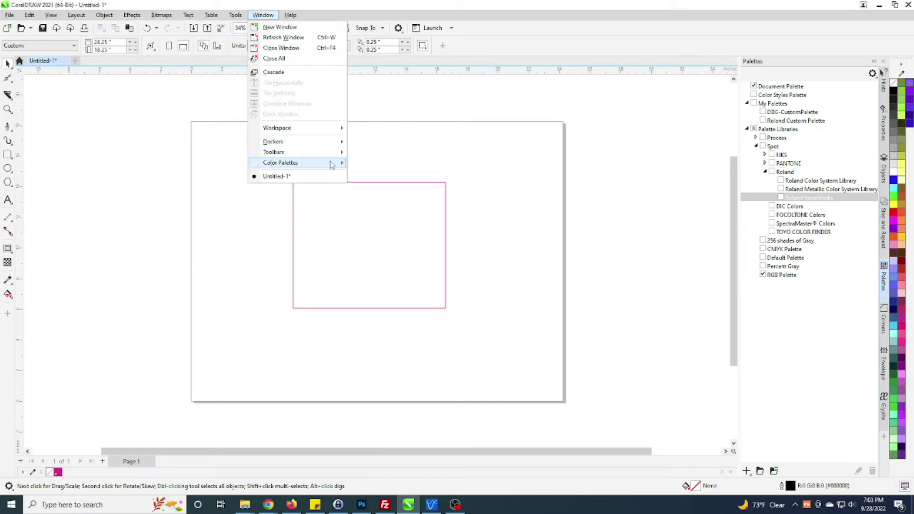
mouse_move(331, 165)
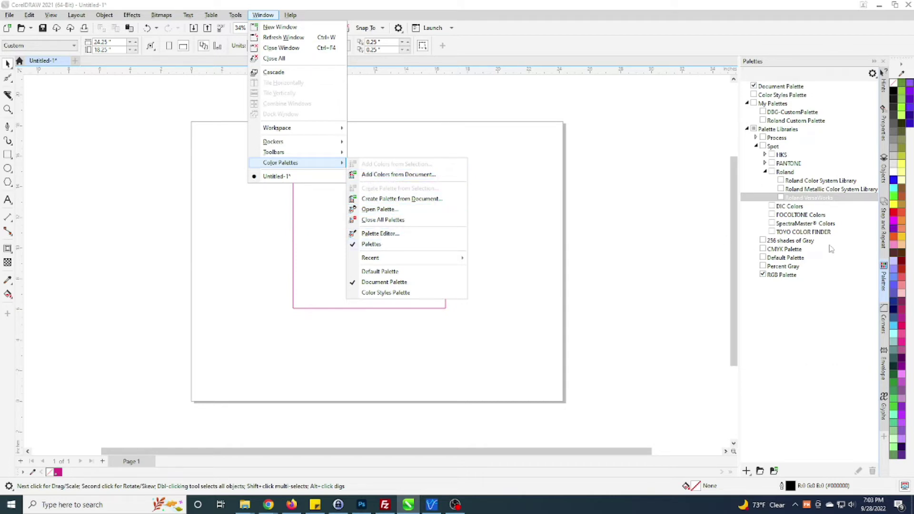
click(391, 211)
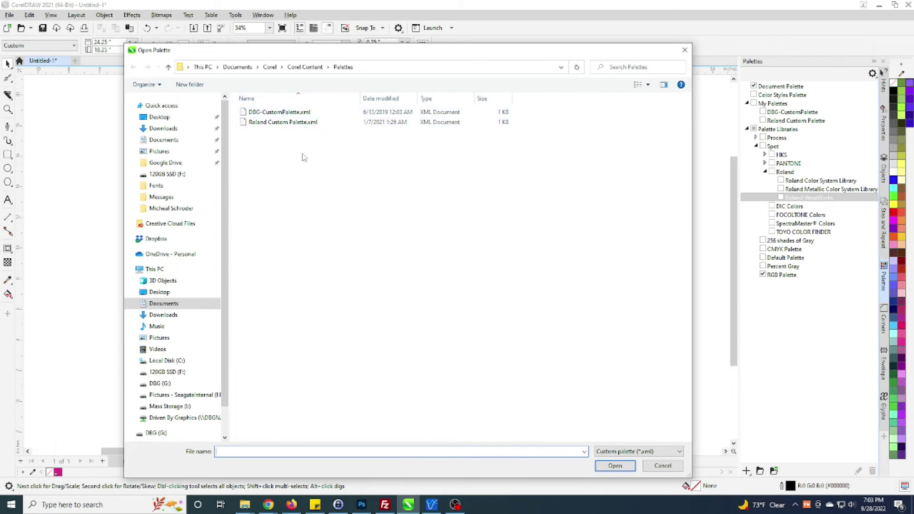
click(277, 123)
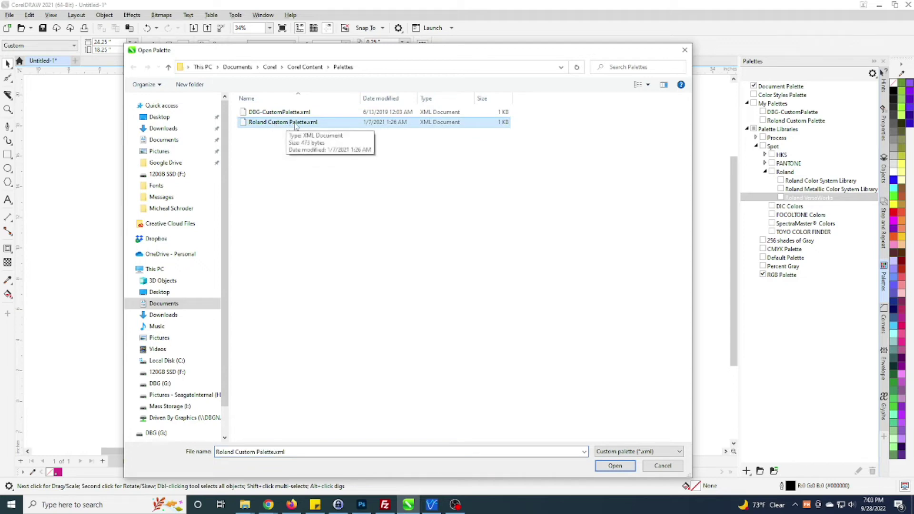
click(618, 469)
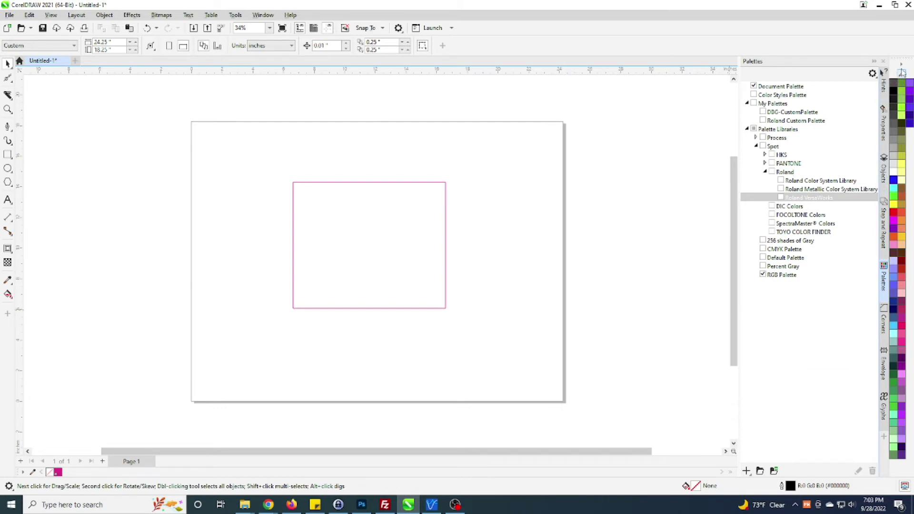
Dismiss the Corel applications list and reopen Roland Custom Palette.xml to load it.
click(444, 28)
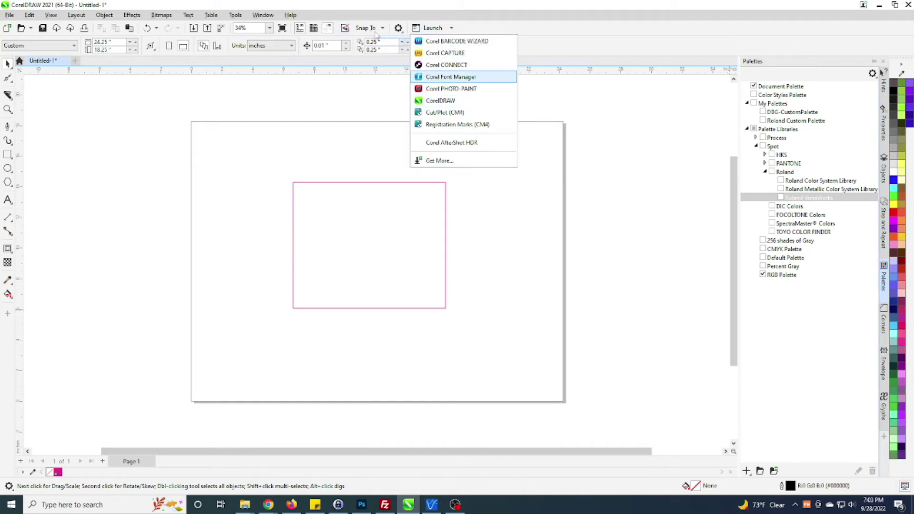
click(262, 14)
click(262, 15)
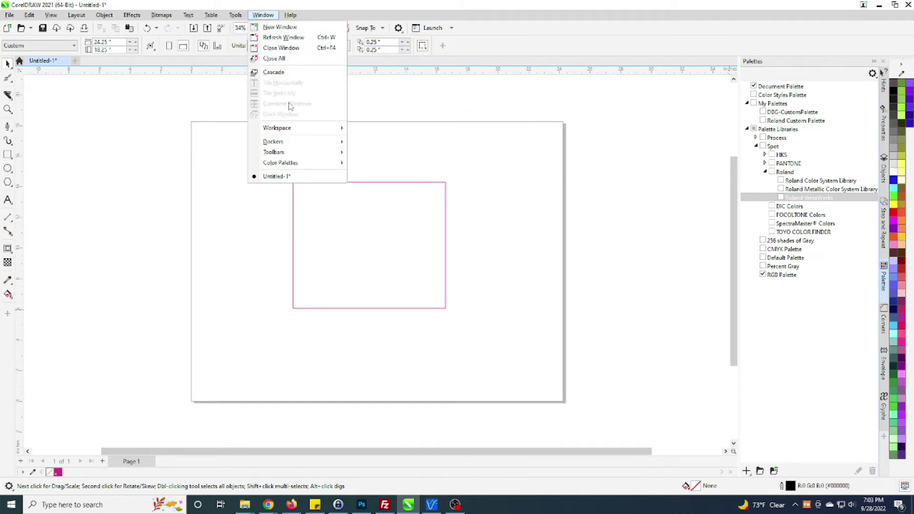
mouse_move(324, 163)
click(389, 209)
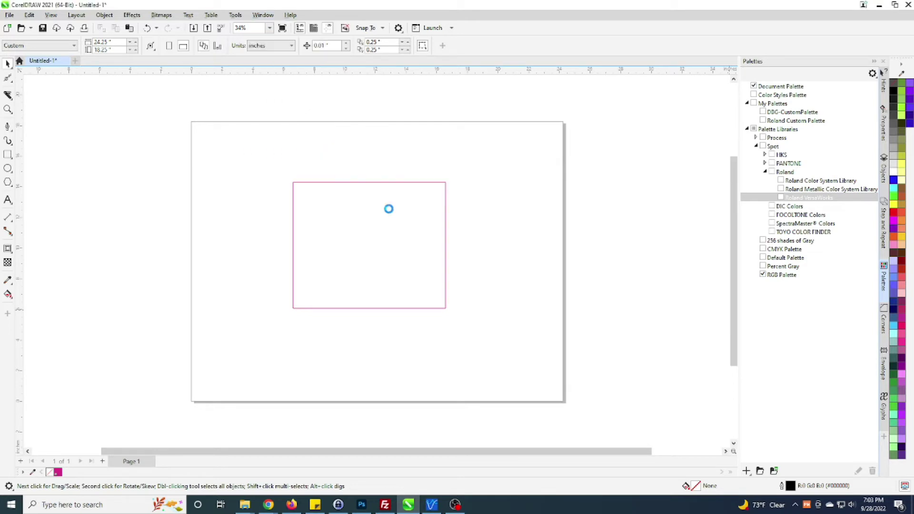
click(291, 123)
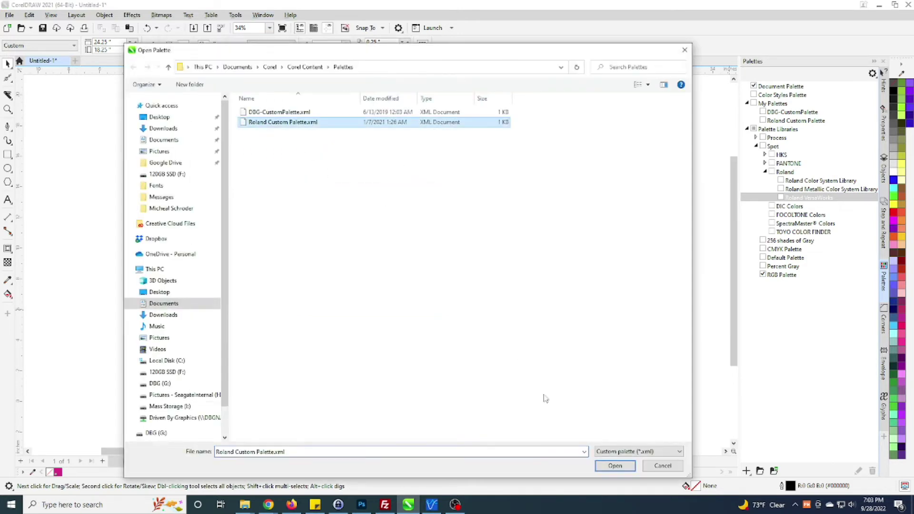
click(606, 467)
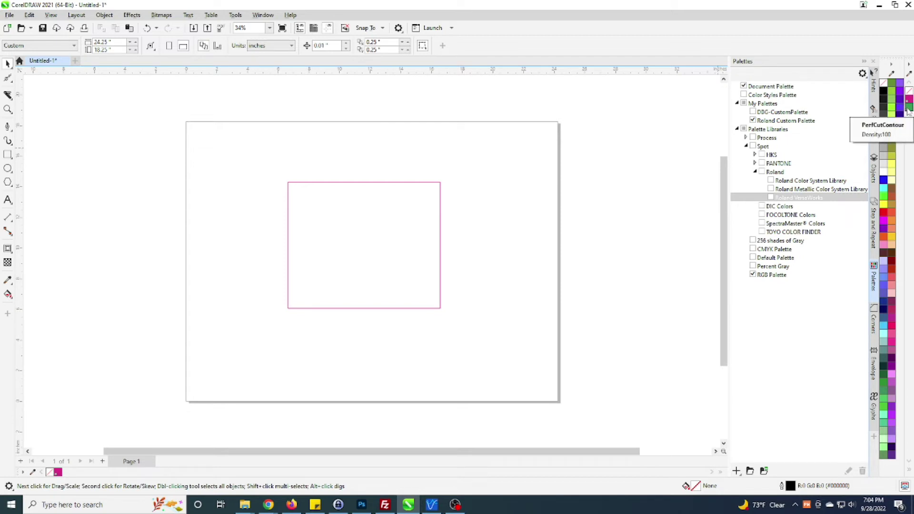
Give the selected rectangle a green PerfCutContour outline, then deselect it.
click(369, 183)
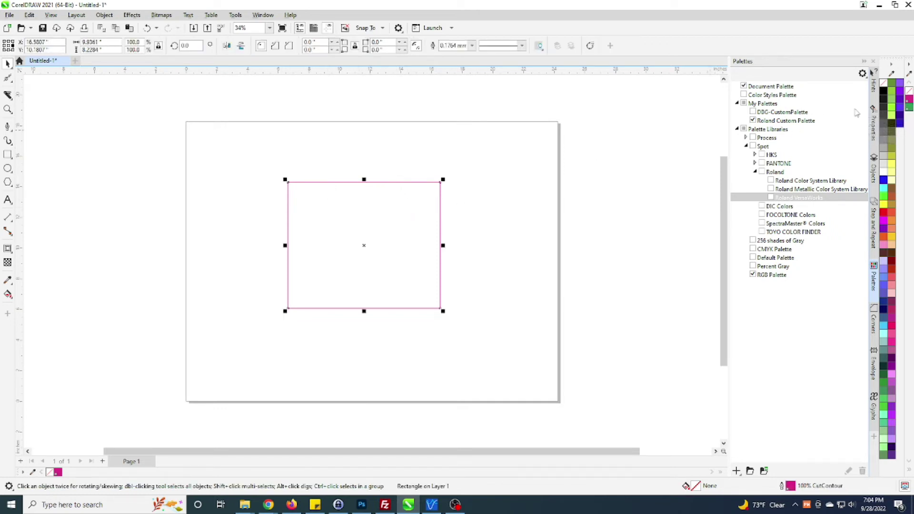
right_click(910, 107)
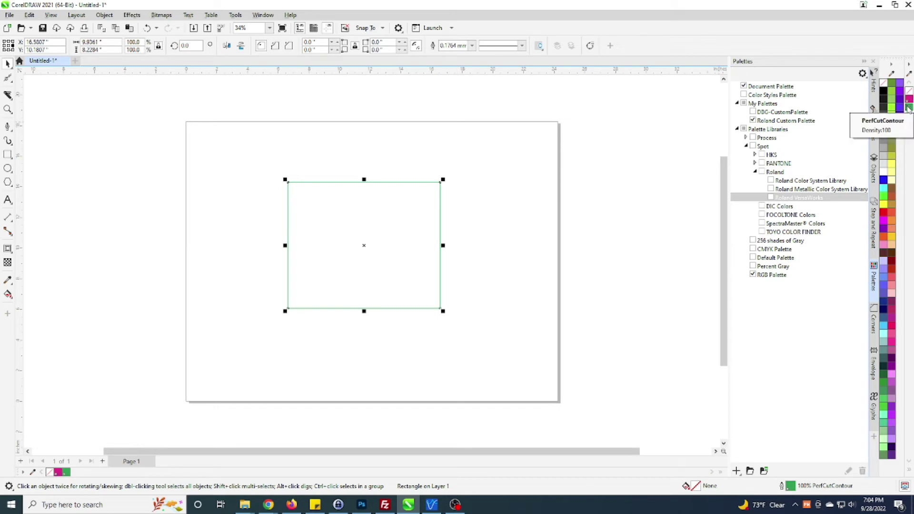
click(600, 172)
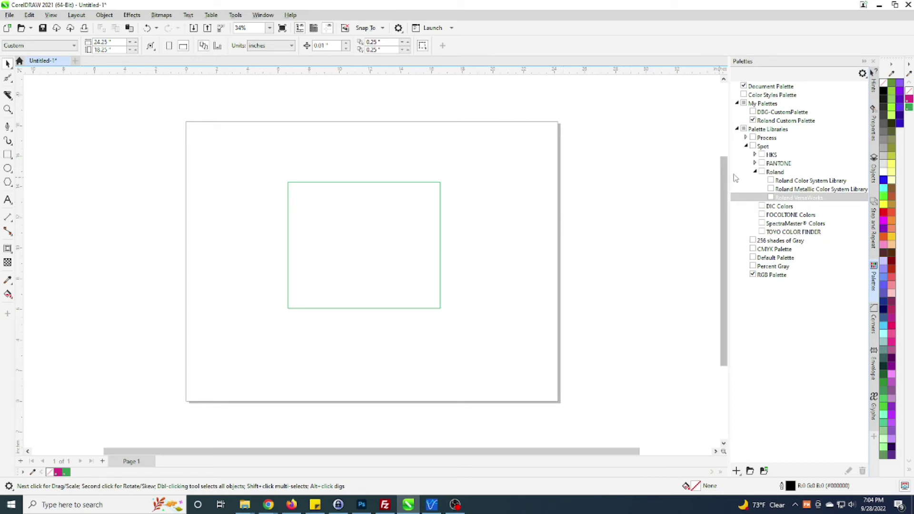
click(784, 165)
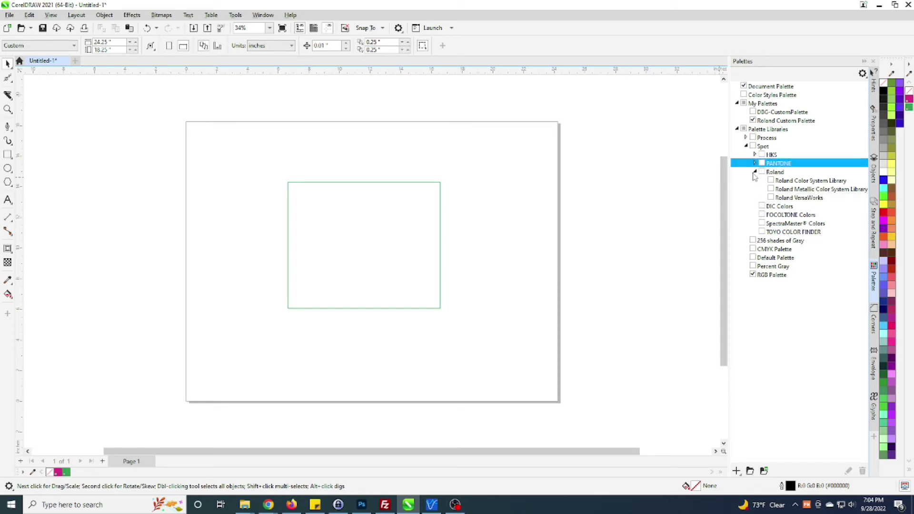
click(795, 183)
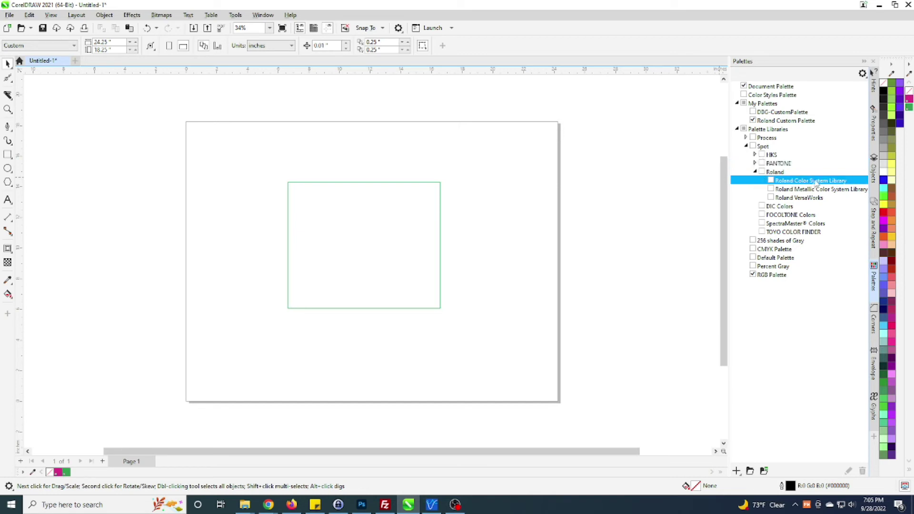
click(432, 505)
click(165, 16)
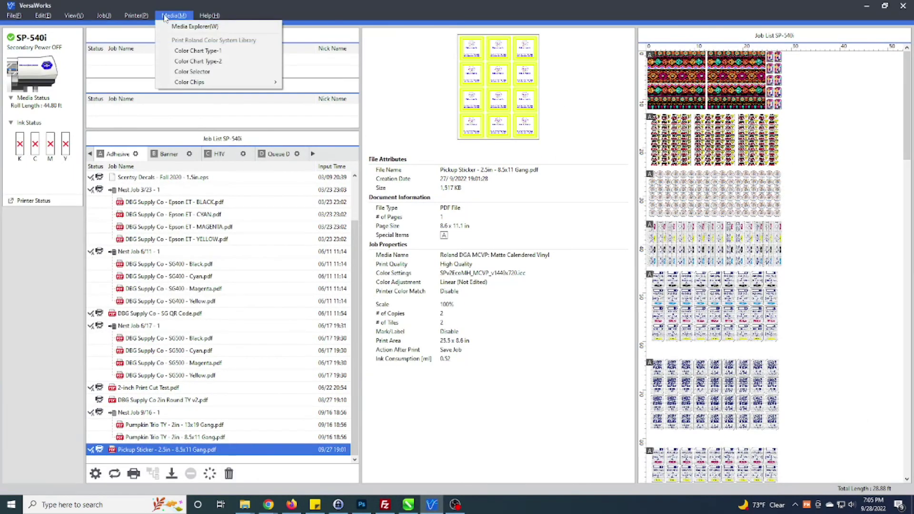
click(208, 51)
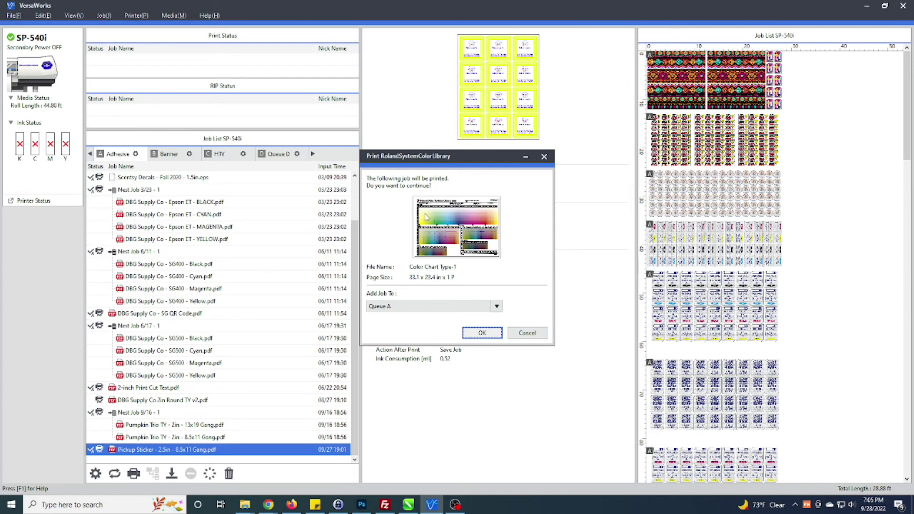
click(516, 332)
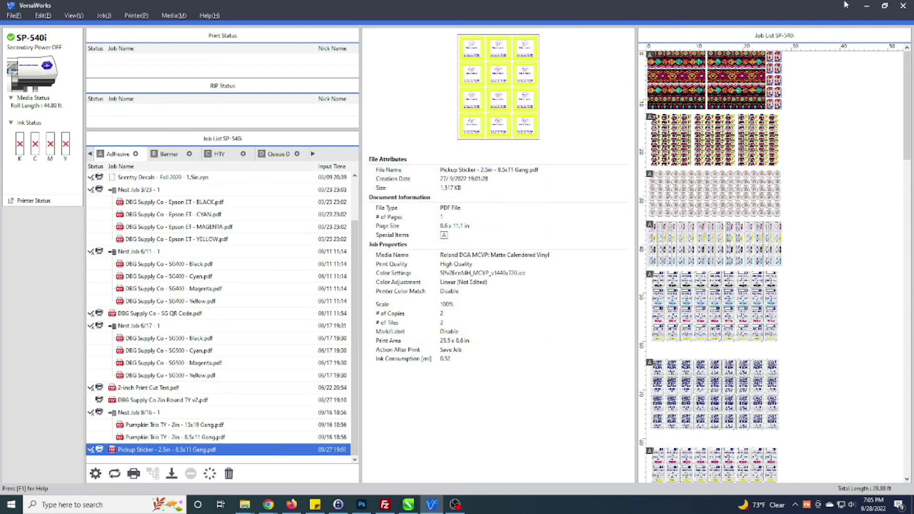
click(867, 7)
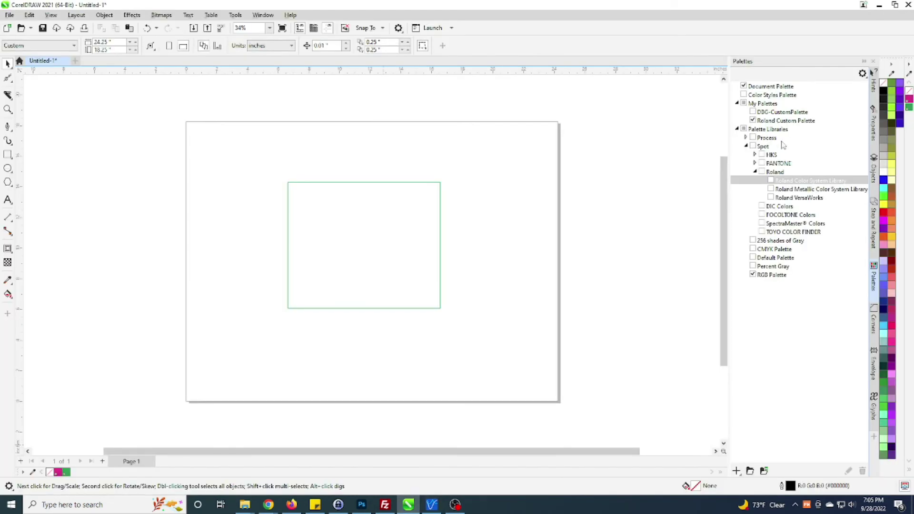
Toggle Roland Color System Library on and off, then enable PANTONE > PANTONE+ Solid Coated-V4.
click(771, 180)
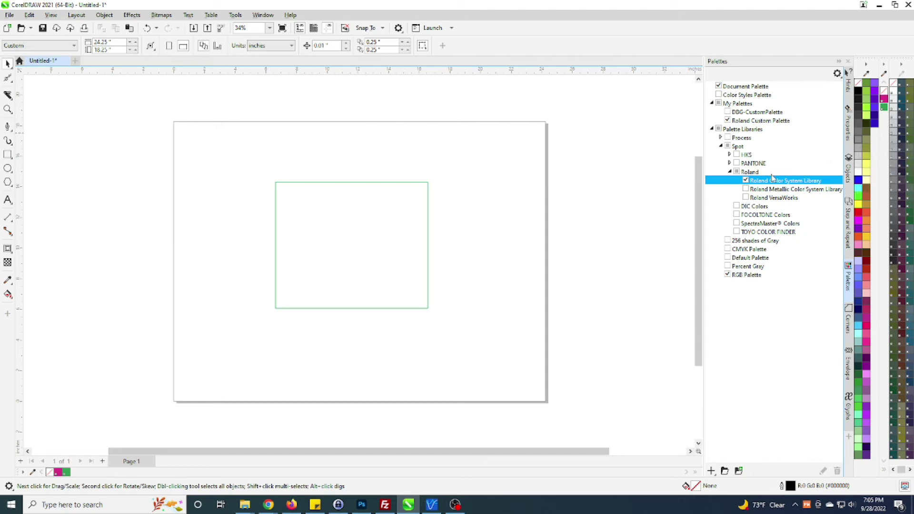
click(746, 181)
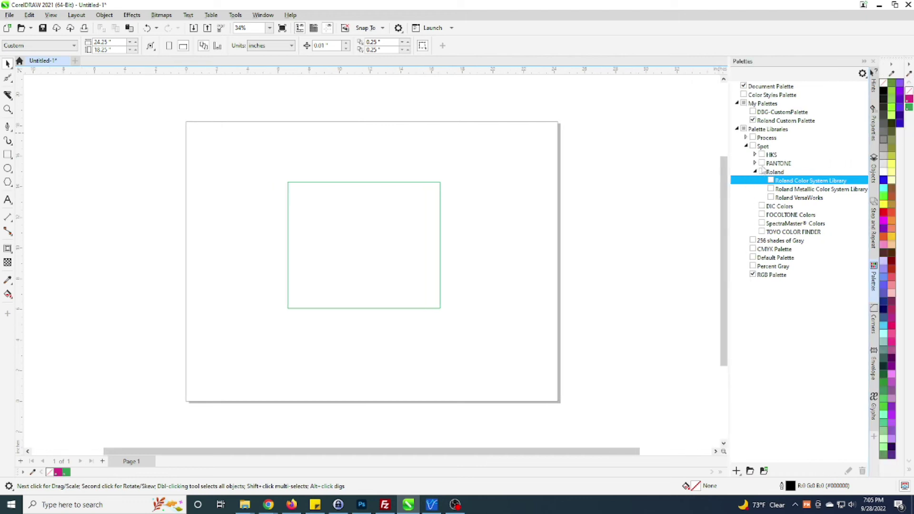
click(756, 164)
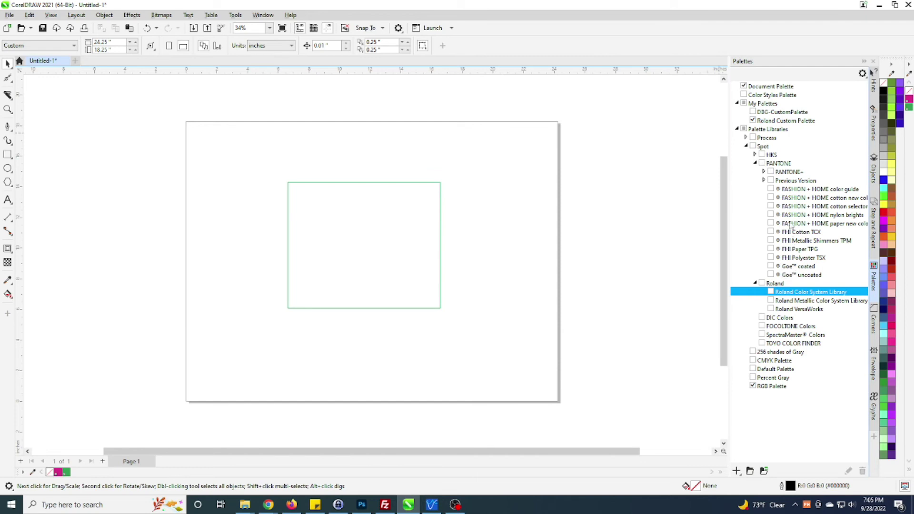
click(764, 172)
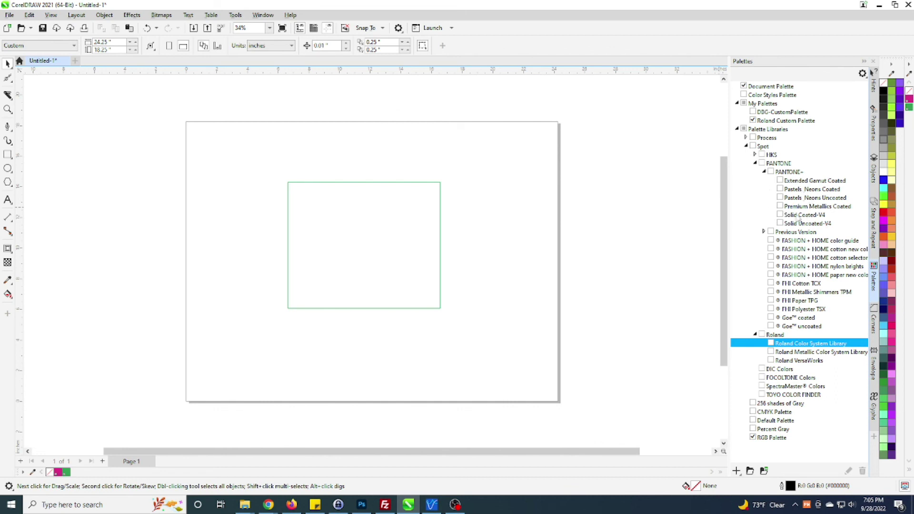
click(779, 215)
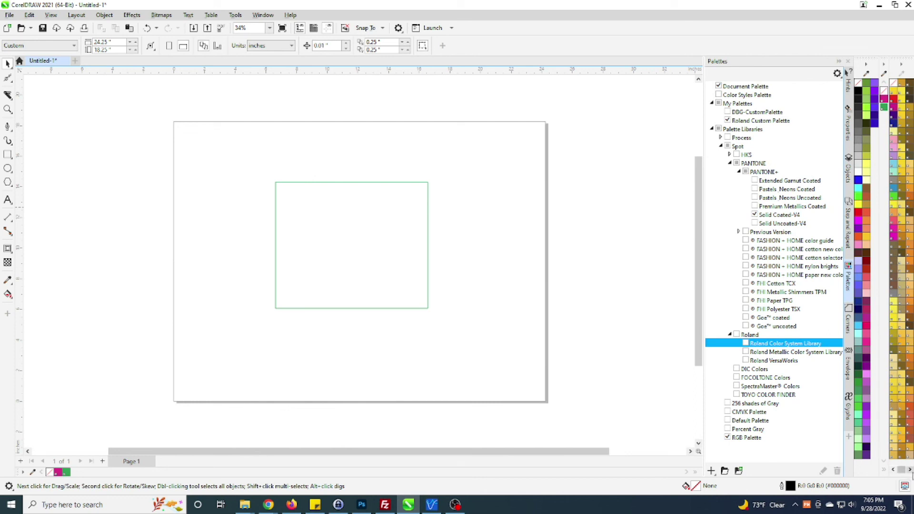
Scroll the Pantone strip, uncheck Solid Coated-V4, collapse PANTONE, and check Roland VersaWorks.
click(910, 472)
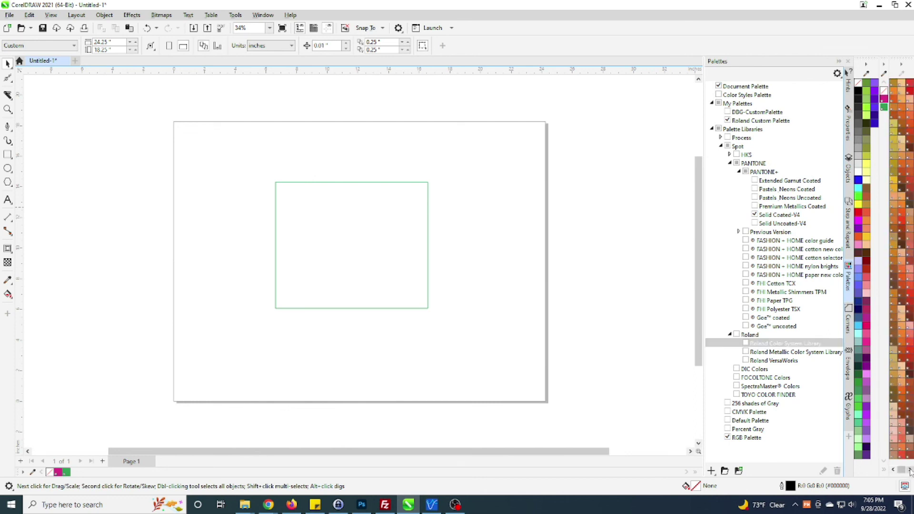
drag(910, 471, 895, 473)
click(897, 472)
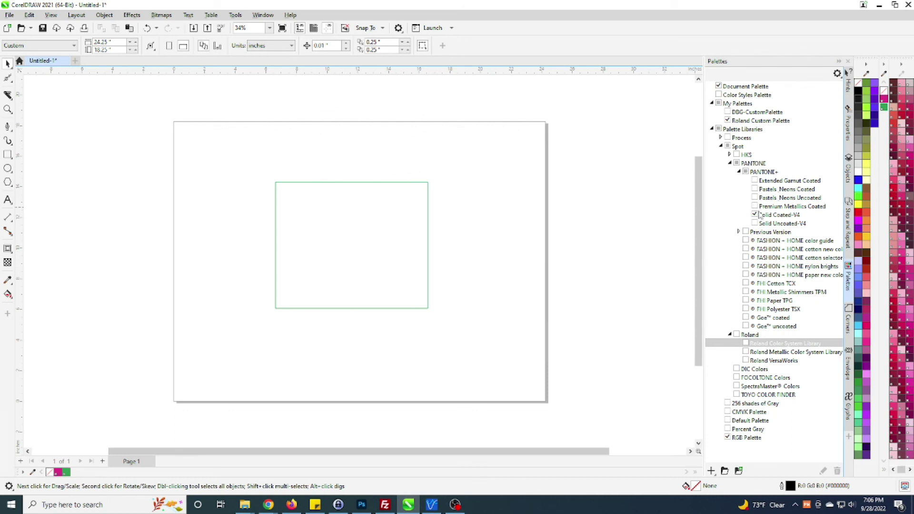
click(754, 214)
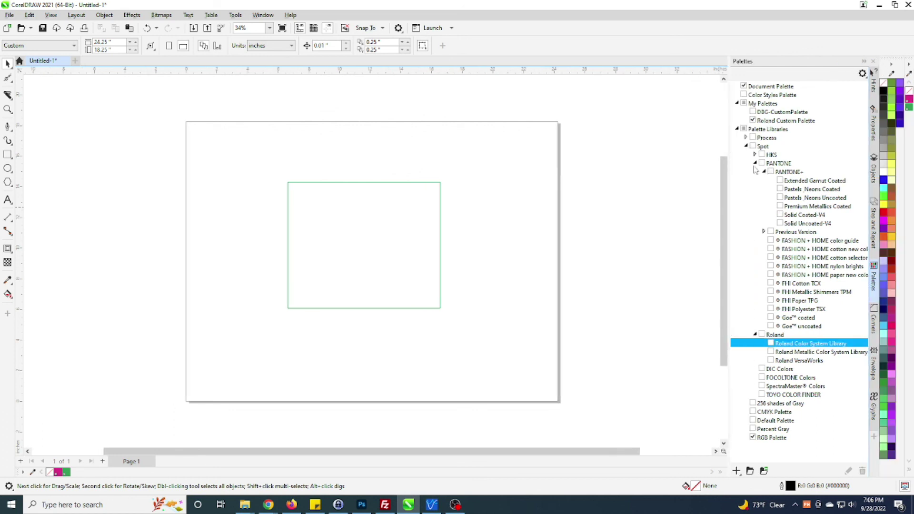
click(755, 164)
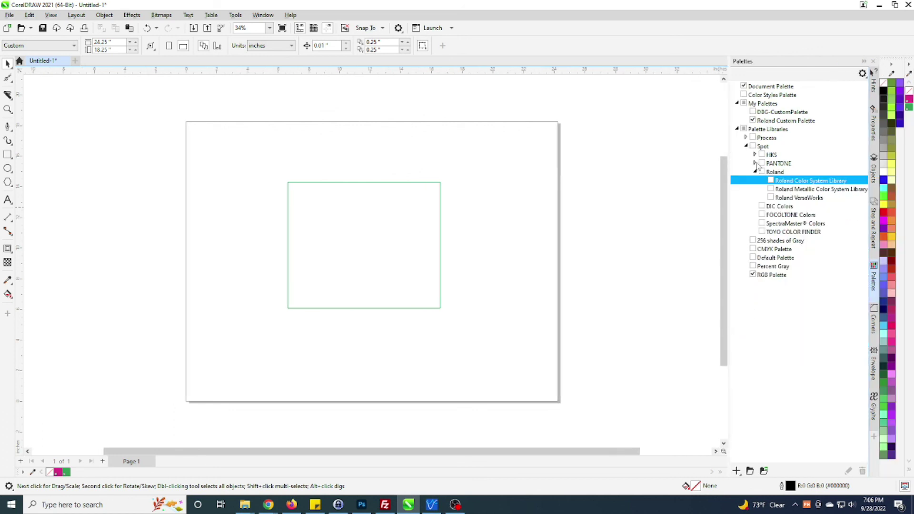
click(771, 198)
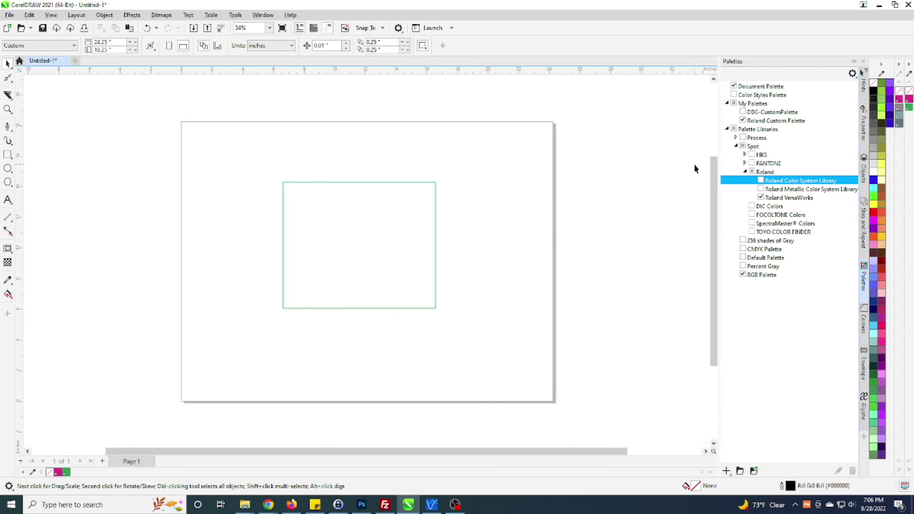